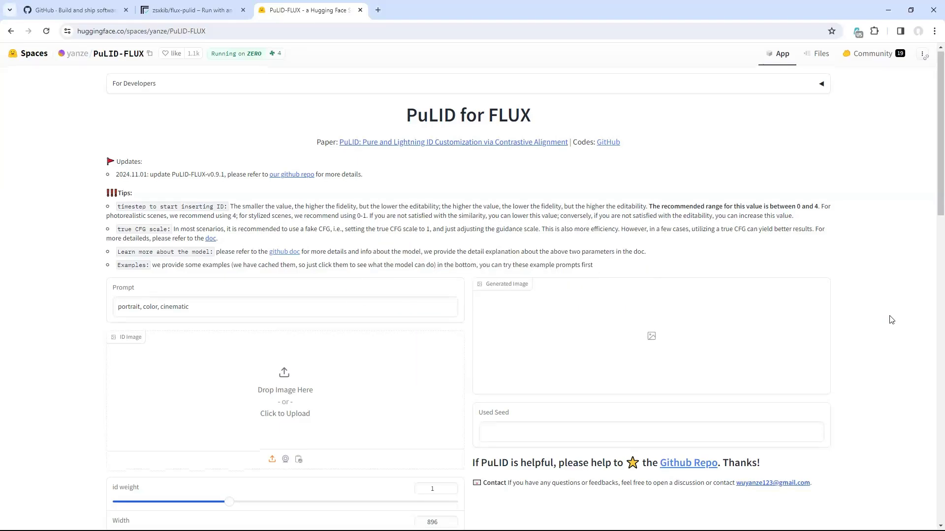
Scroll the PuLID-FLUX Space page down and back to the top
scroll(889, 319, down, 3)
scroll(891, 320, up, 3)
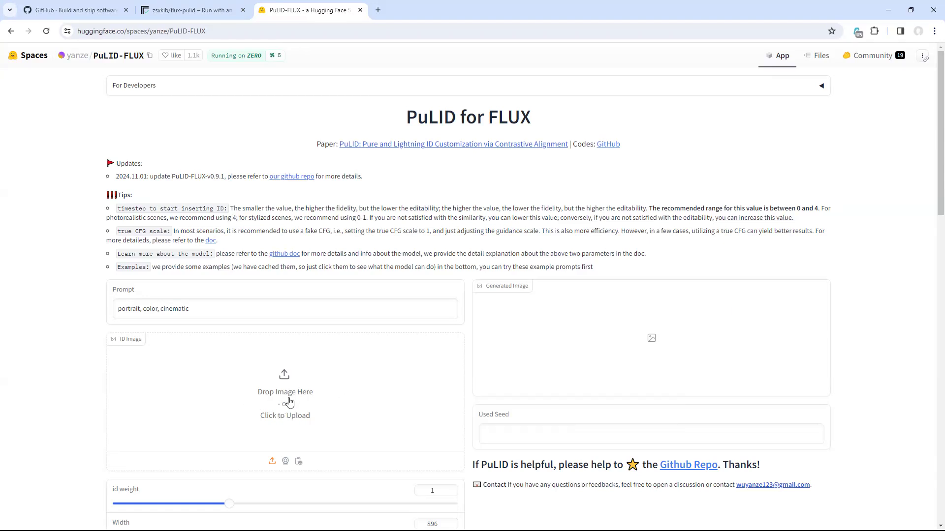
Load Ref-Image.png as the ID image
click(287, 378)
click(106, 85)
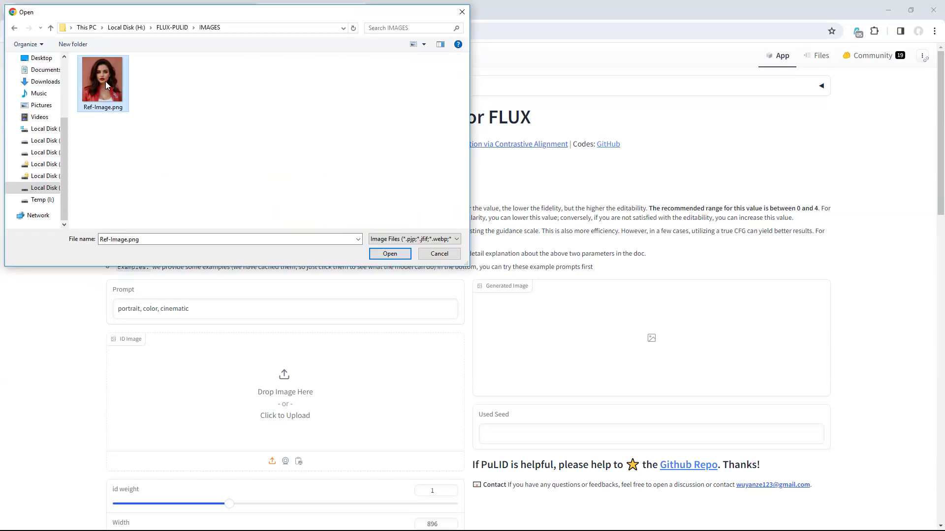
click(389, 257)
scroll(434, 310, down, 5)
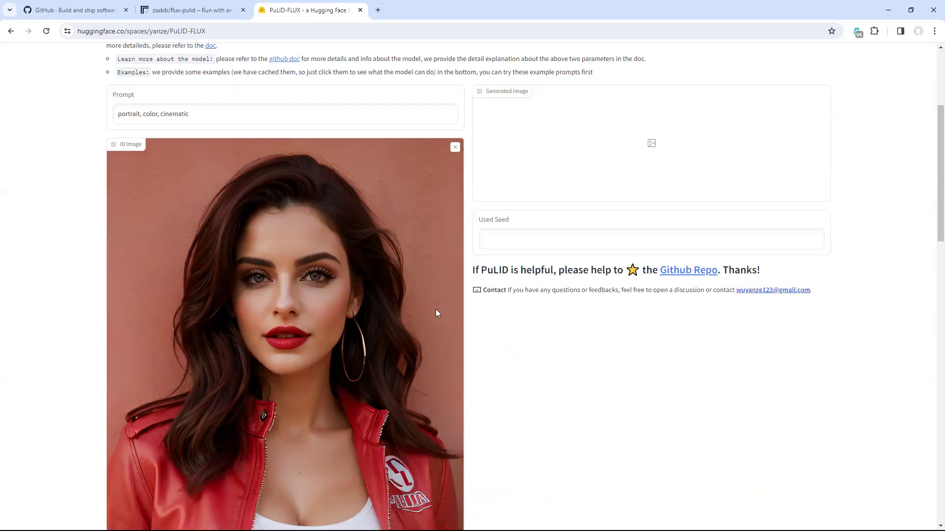
scroll(438, 314, up, 4)
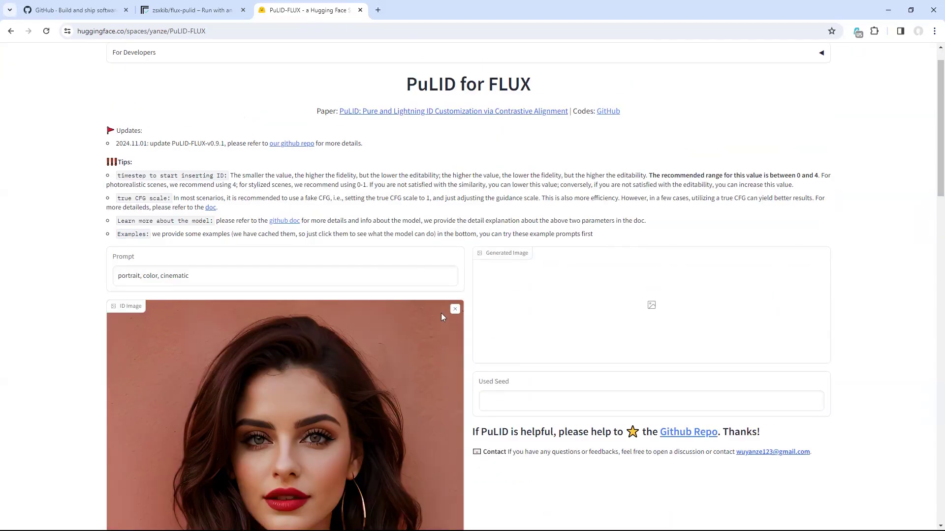
Replace the default prompt with the French woman on a Paris street before the Eiffel Tower prompt
click(193, 275)
key(shift+Left)
key(shift+Left)
key(shift+Left)
key(shift+Left)
key(shift+Left)
key(shift+Left)
key(shift+Left)
key(shift+Left)
key(shift+Left)
key(shift+Left)
key(shift+Left)
key(shift+Left)
key(shift+Left)
key(shift+Left)
key(shift+Left)
key(shift+Left)
key(shift+Left)
key(shift+Left)
key(shift+Left)
key(shift+Left)
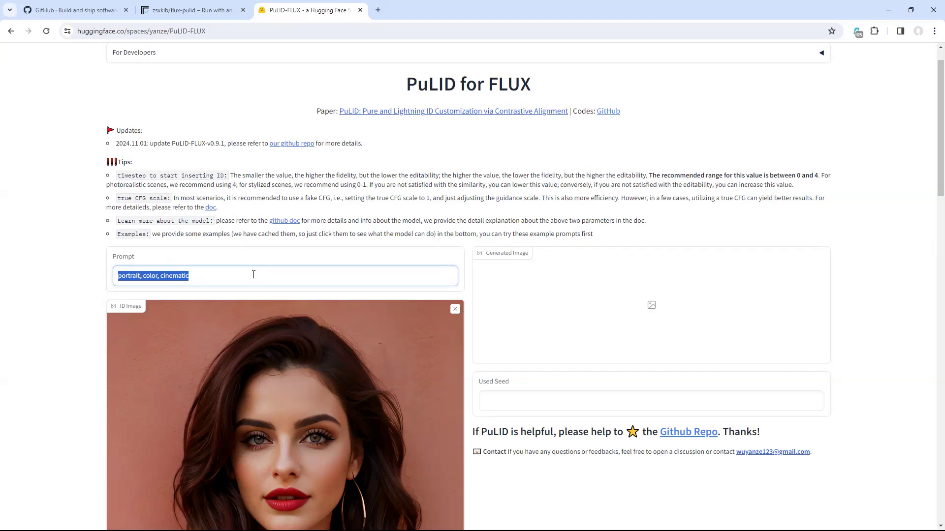
key(BackSpace)
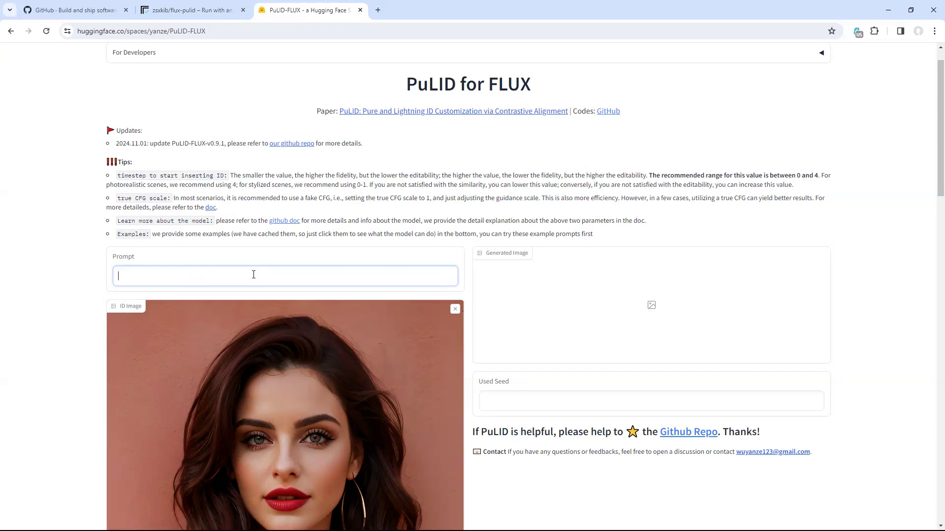
text(A beautiful French woman, with flawless skin, elegant features, and long flowing hair. Dressed in a chic Parisian outfit, standing on a cobblestone street with the Eiffel Tower in the background. Warm, natural lighting. Created Using: portrait photography, fashion photography, Parisian setting, detailed textures, elegant posing, HD quality, natural look.)
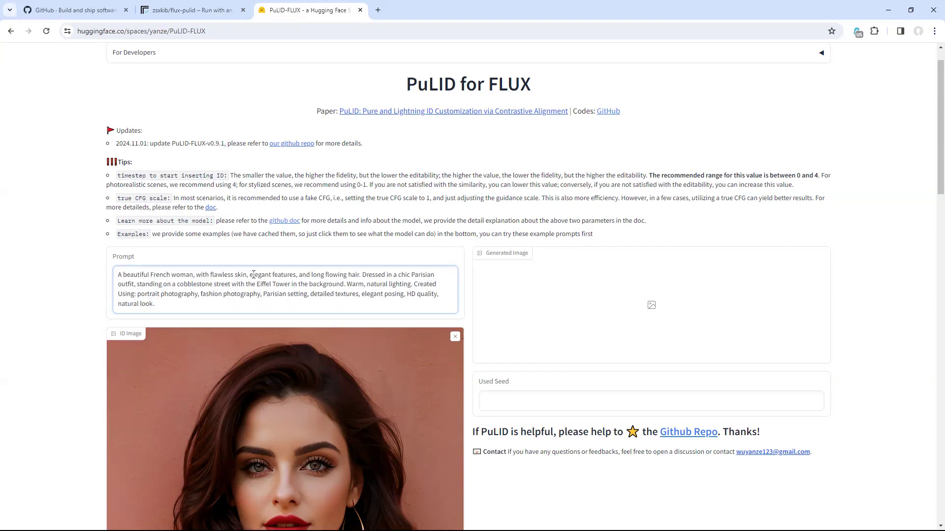
drag(118, 273, 176, 305)
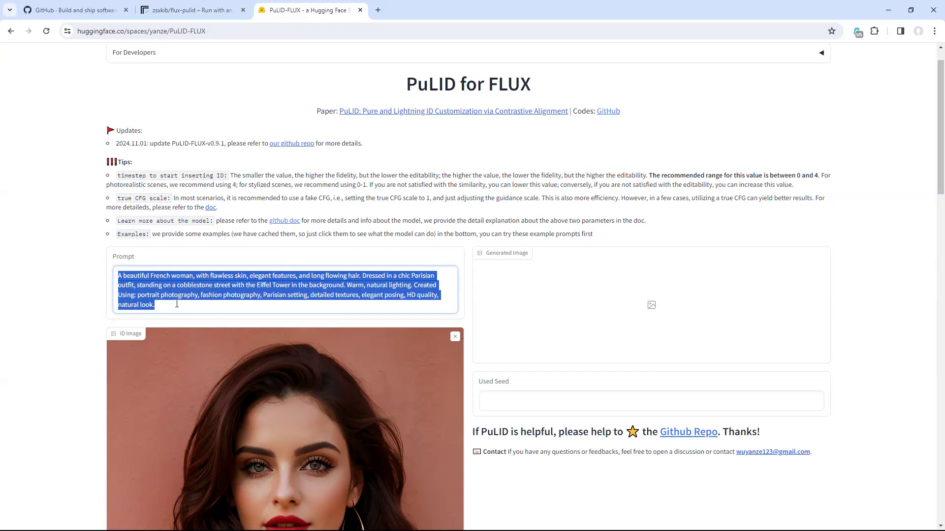
click(225, 307)
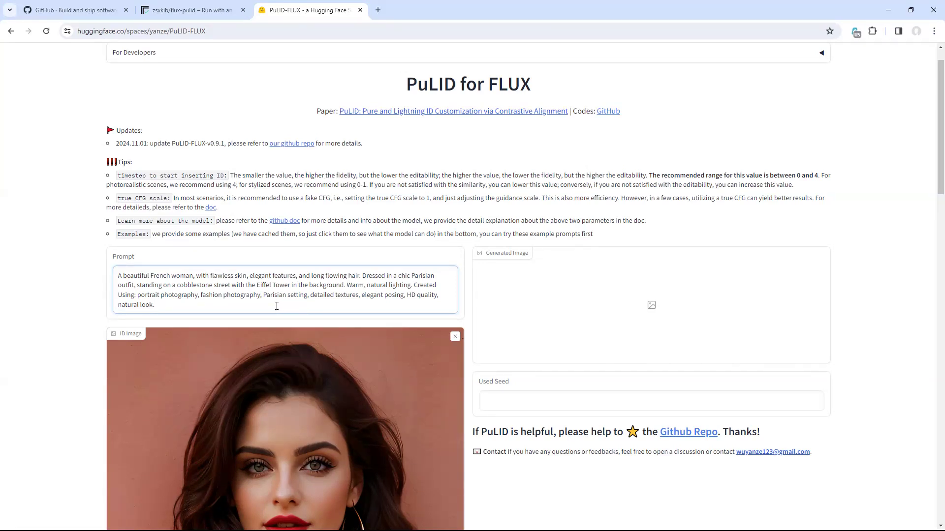
Open a second PuLID-FLUX tab and load Ref-Image.png as its ID image
click(378, 10)
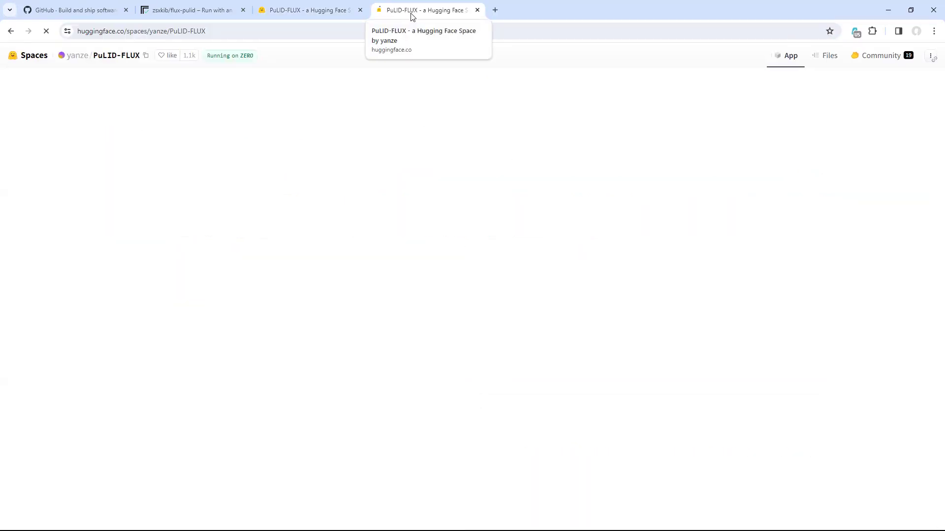
click(286, 389)
click(390, 253)
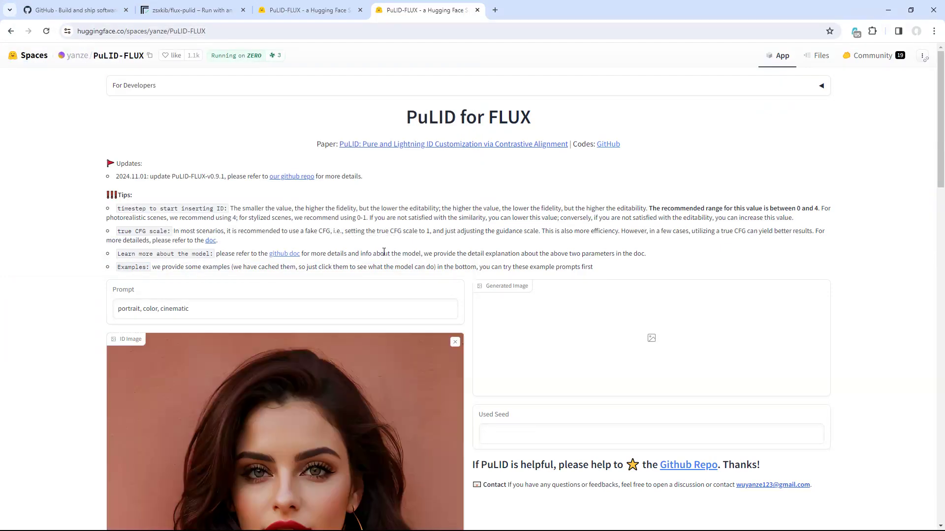
scroll(383, 254, down, 4)
scroll(383, 254, up, 4)
Replace the default prompt with the young woman on a sunlit park bench prompt
drag(310, 310, 64, 309)
key(BackSpace)
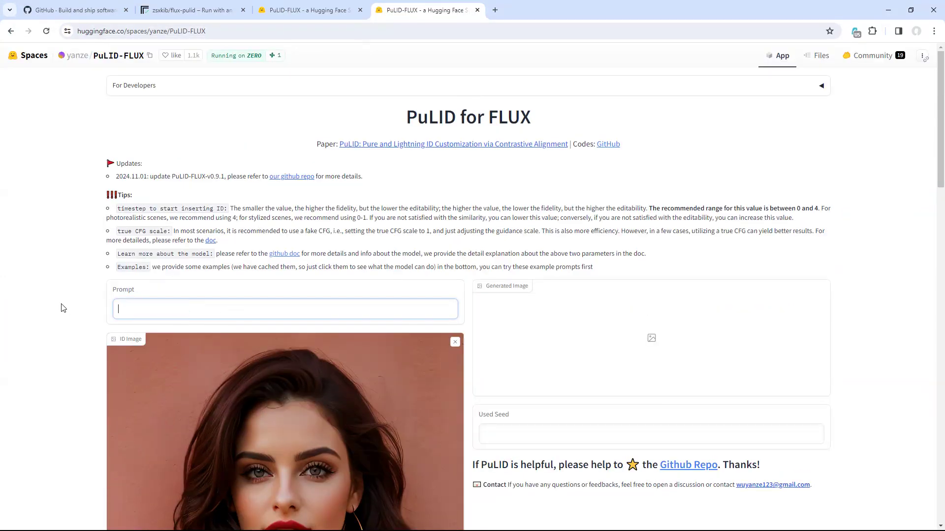
text(An ultra-realistic photograph captured with a Sony α7 III camera, equipped with an 85mm lens at F 1.2 aperture setting, portraying a young woman sitting on a wooden bench in a sunlit park. The background is beautifully blurred, highlighting the subject. The park is adorned with lush greenery and blooming flowers, creating a serene atmosphere. Soft sunlight gracefully illuminates the subject's face and hair, casting a dreamlike glow. The image, shot in high resolution, captures the subject's natural beauty and personality with stunning realism.)
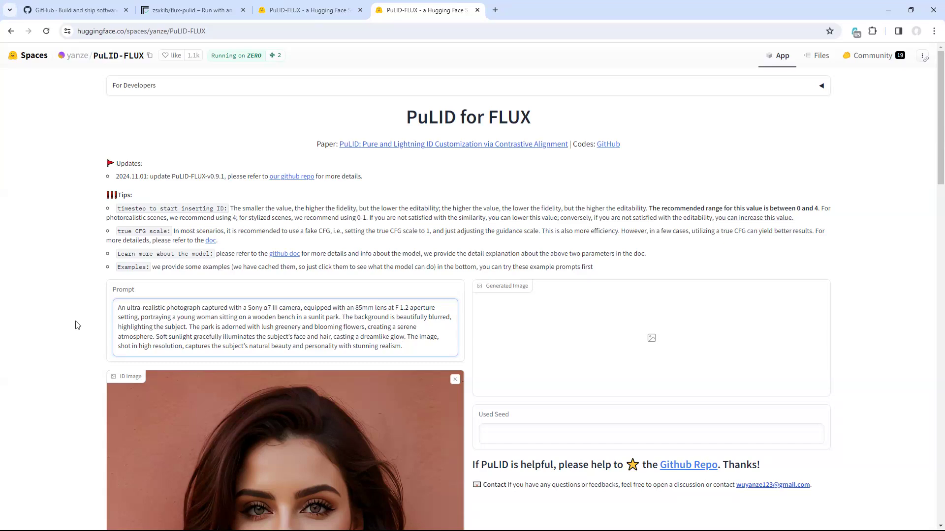
scroll(75, 325, down, 6)
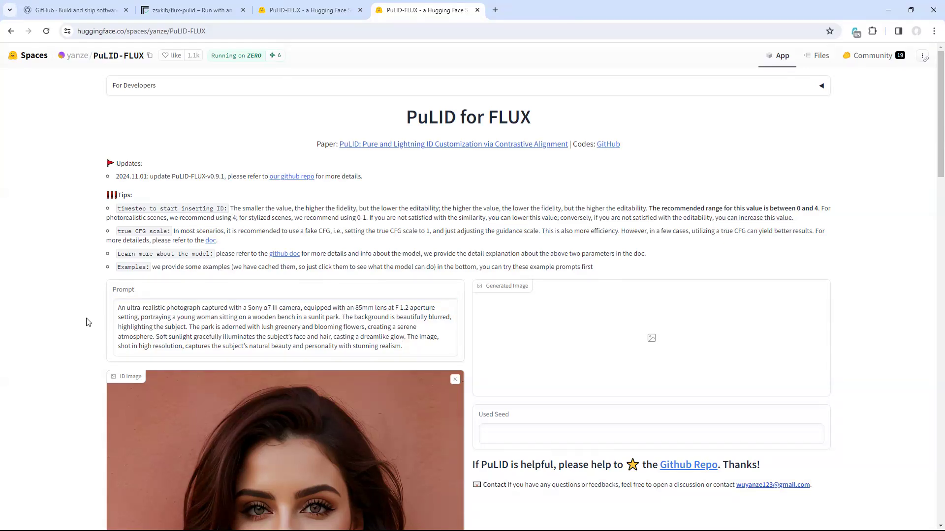
scroll(88, 322, down, 7)
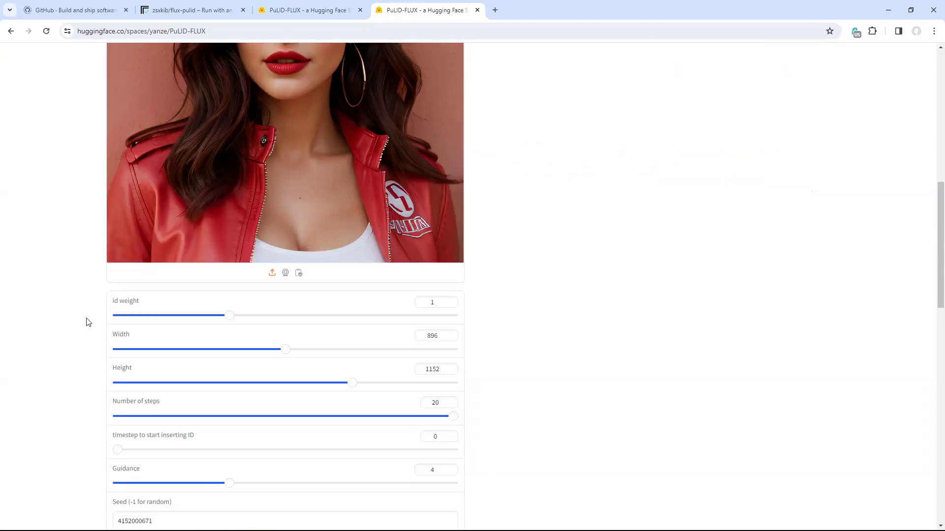
scroll(88, 322, down, 1)
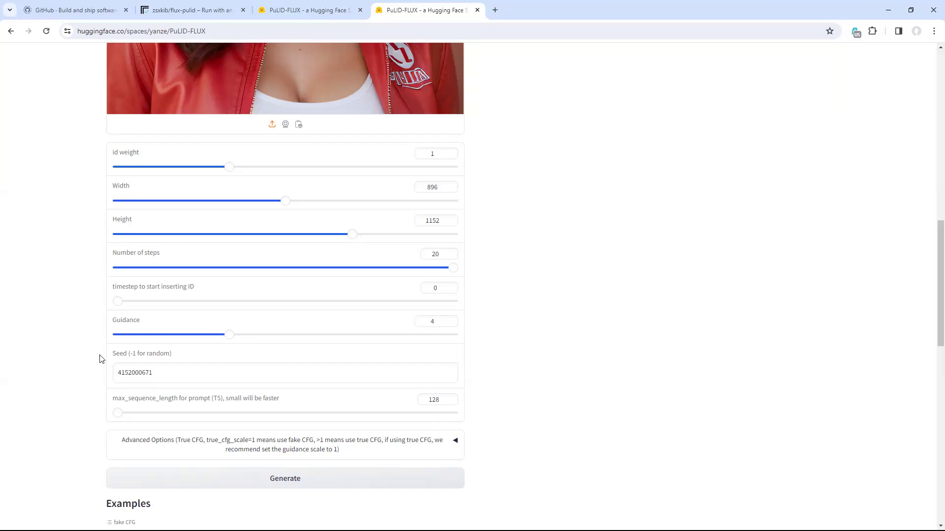
drag(174, 370, 93, 374)
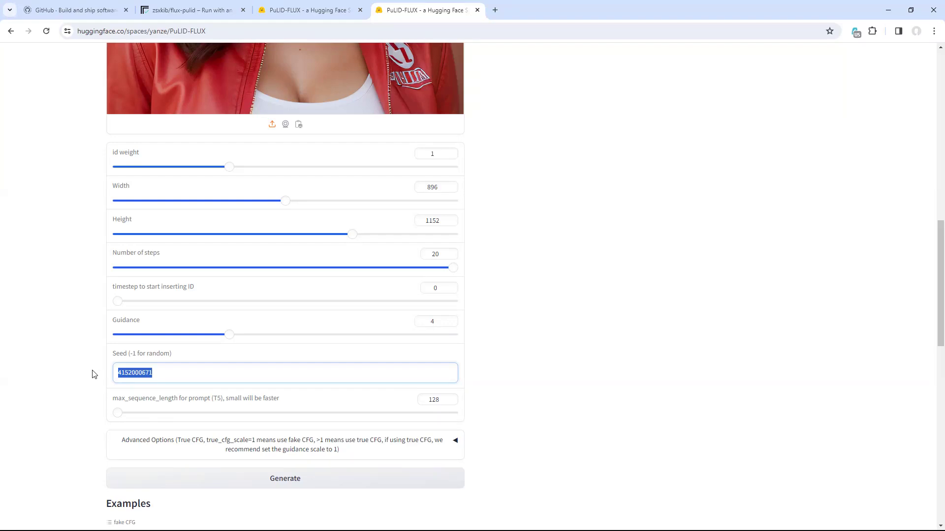
key(BackSpace)
drag(127, 354, 174, 355)
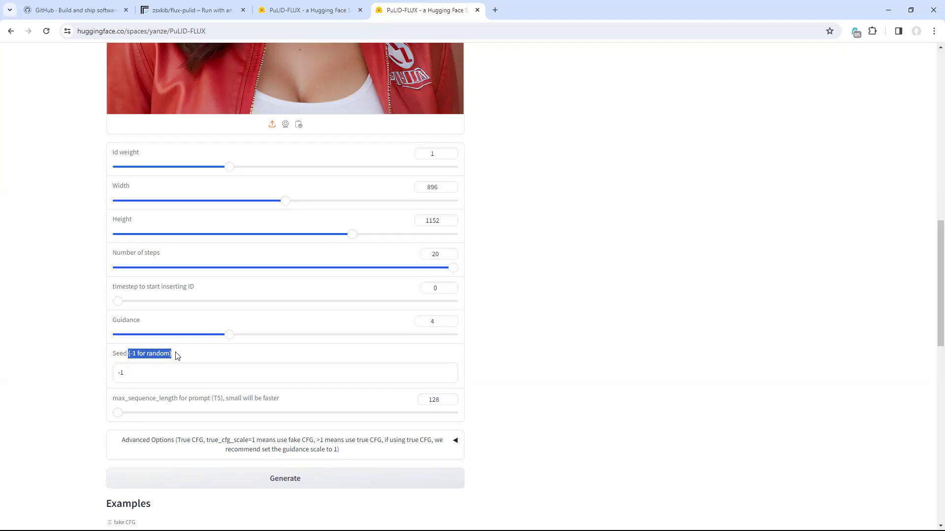
click(95, 371)
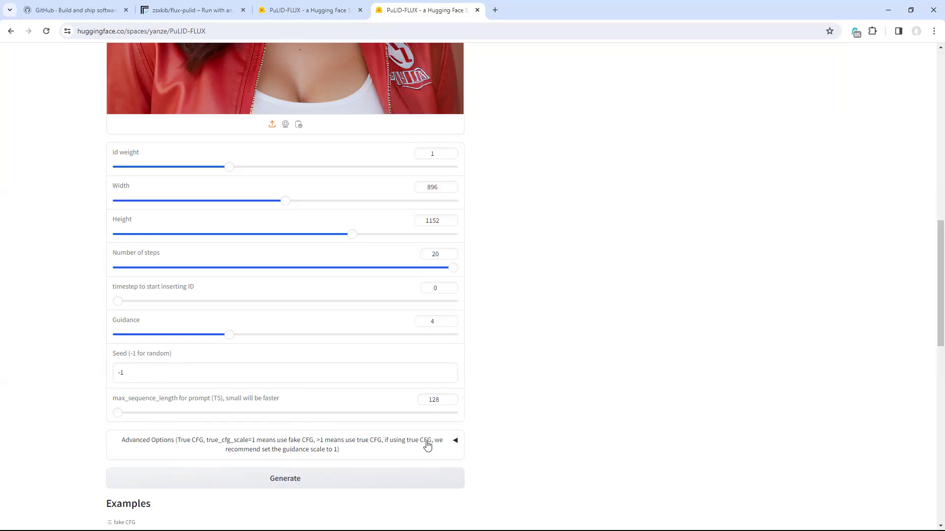
Under Advanced Options, replace the negative prompt with a longer defect list, splitting 'lowres' into 'low res'
click(456, 443)
scroll(457, 446, down, 2)
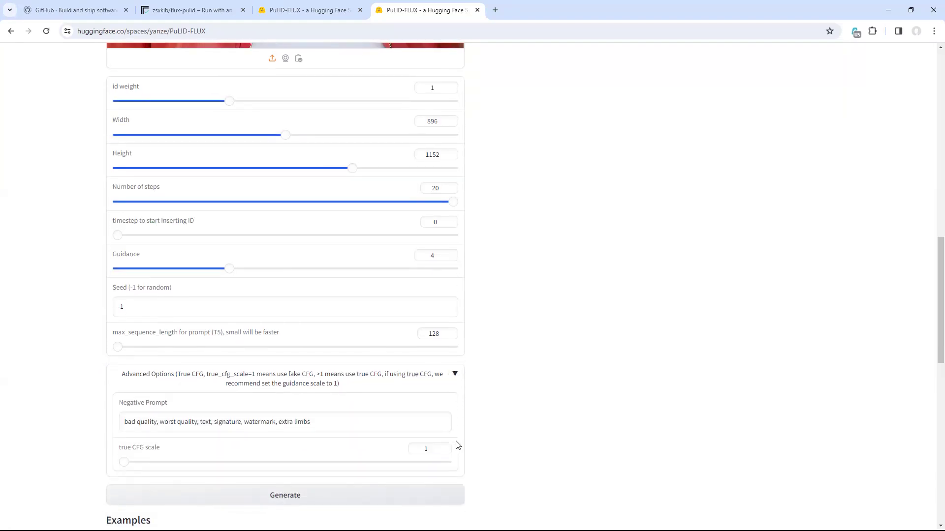
drag(119, 370, 182, 372)
click(182, 372)
drag(326, 390, 49, 396)
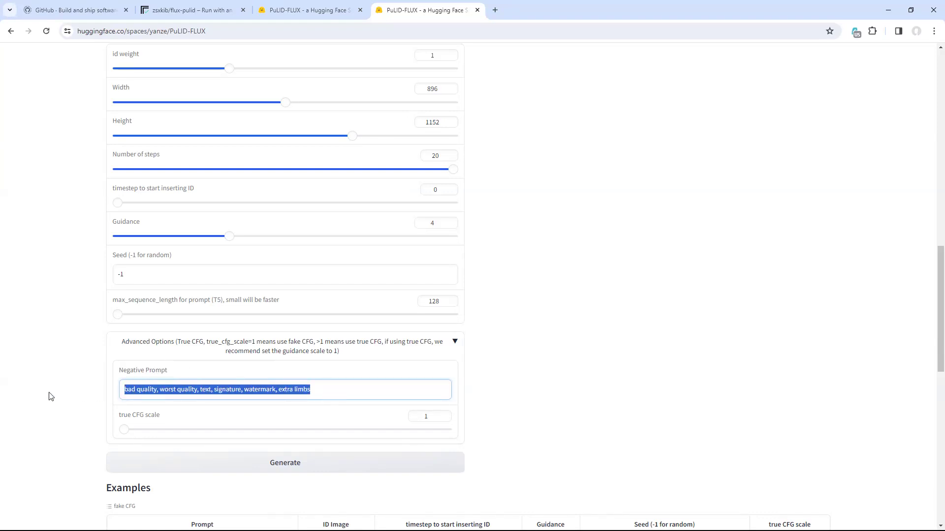
key(BackSpace)
text(flaws in the eyes, flaws in the face, flaws, lowres, non-HDRi, low quality, worst quality, artifacts noise, text, watermark, glitch, deformed, mutated, ugly, disfigured, extra limbs, low resolution, partially rendered objects, deformed or partially rendered eyes, deformed, deformed eyeballs, cross-eyed, blurry)
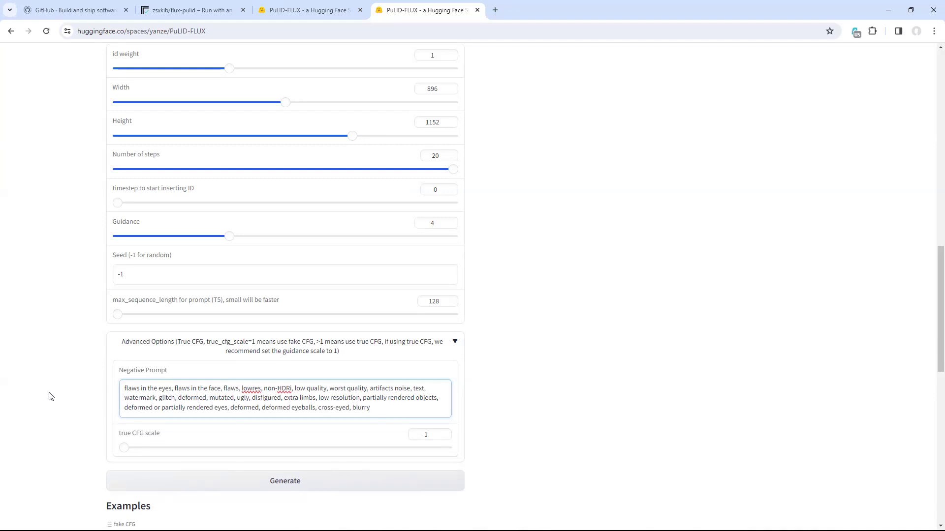
click(252, 388)
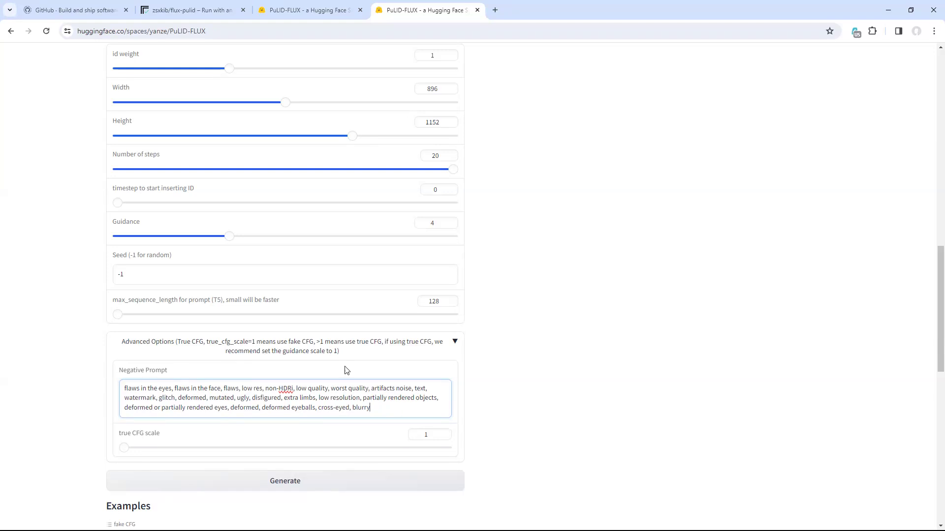
Raise the timestep to start inserting ID from 0 to 4
drag(112, 188, 204, 193)
click(205, 193)
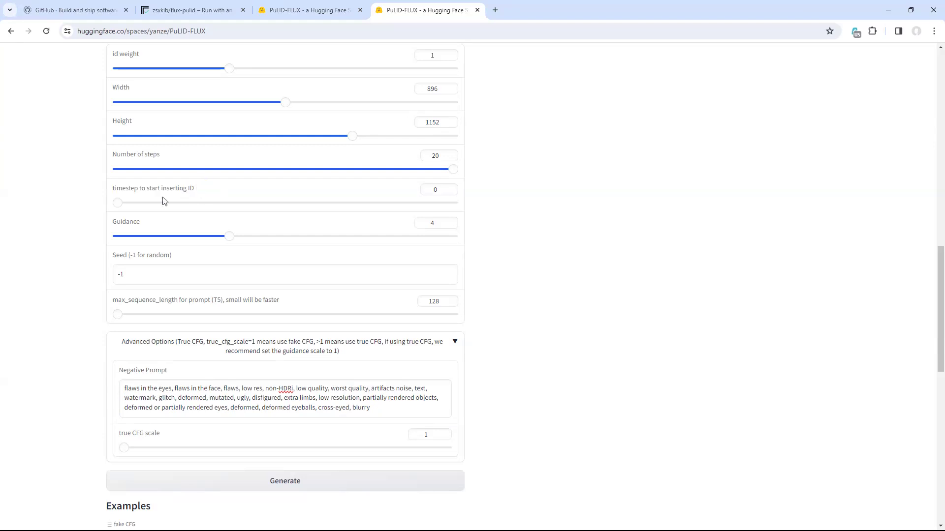
drag(118, 203, 269, 204)
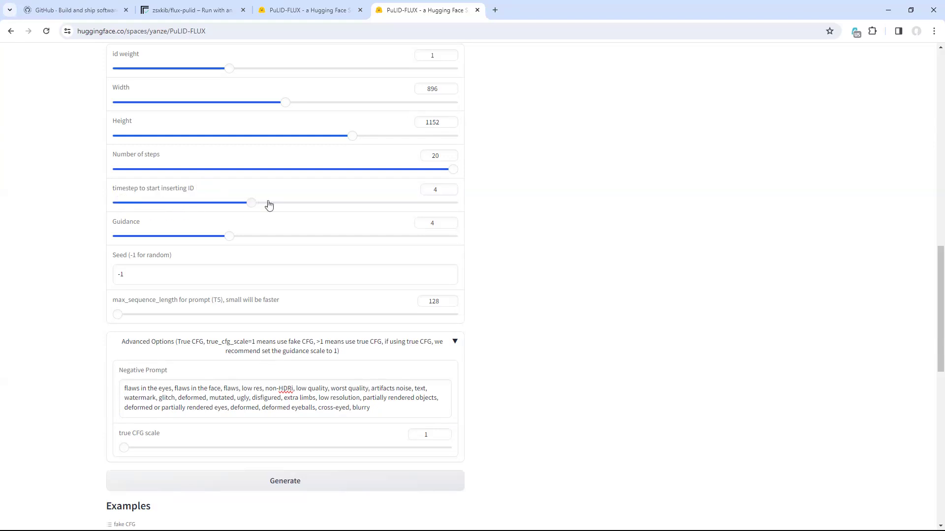
Put the ID-insertion timestep back to 0 and highlight the tip recommending the 0–4 range
drag(208, 205, 118, 205)
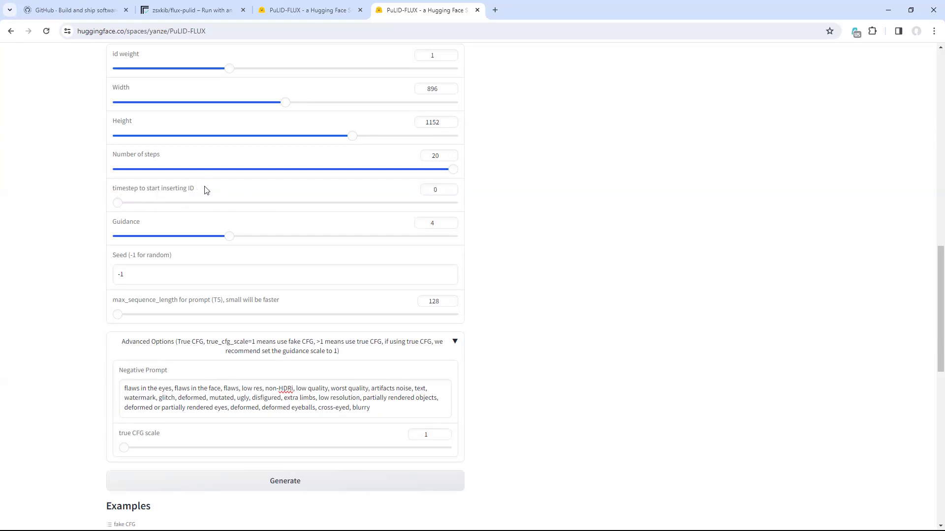
scroll(204, 186, up, 14)
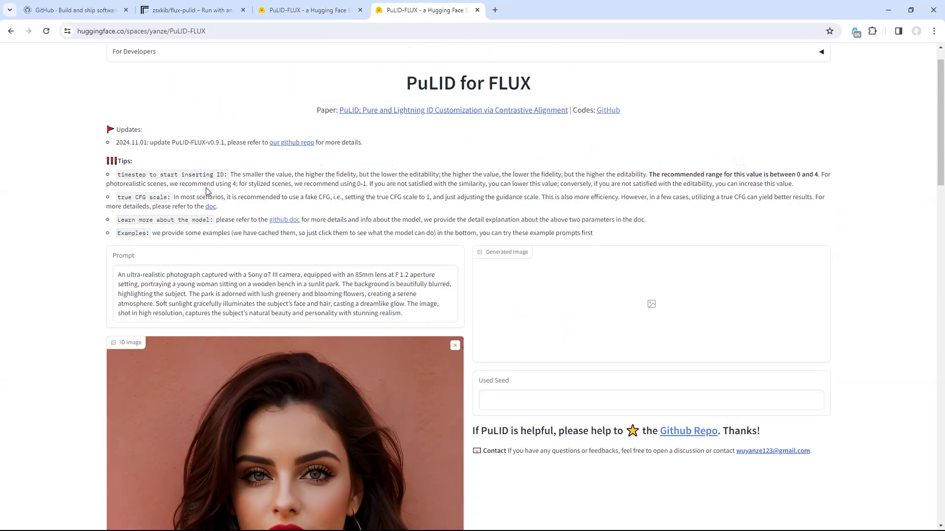
drag(648, 176, 820, 176)
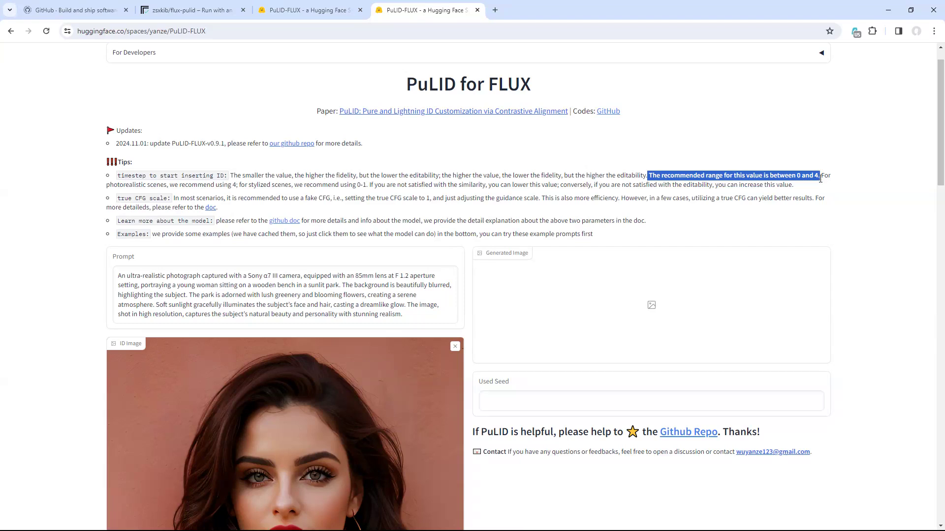
click(828, 222)
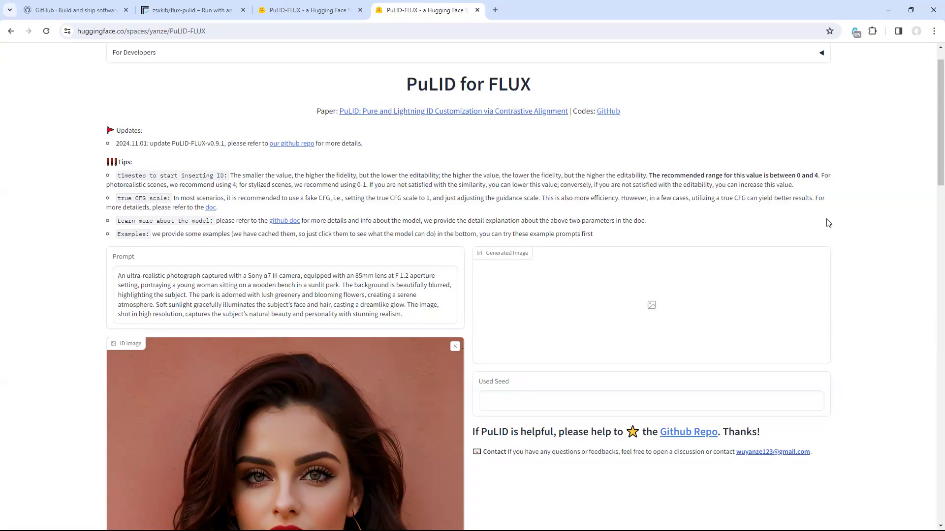
Confirm the ID-insertion timestep is 0 and generate the sunlit park photo
scroll(818, 262, down, 15)
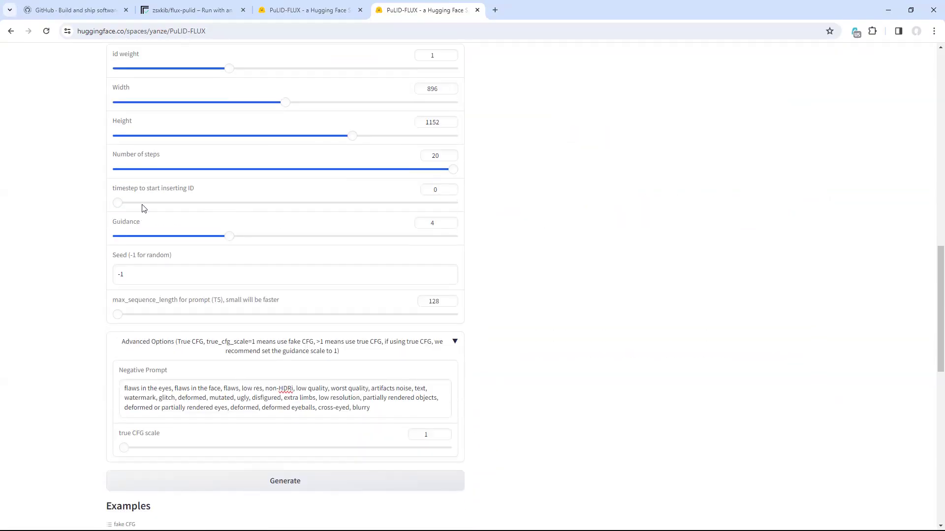
double_click(435, 191)
click(471, 193)
scroll(469, 196, up, 1)
scroll(469, 196, up, 14)
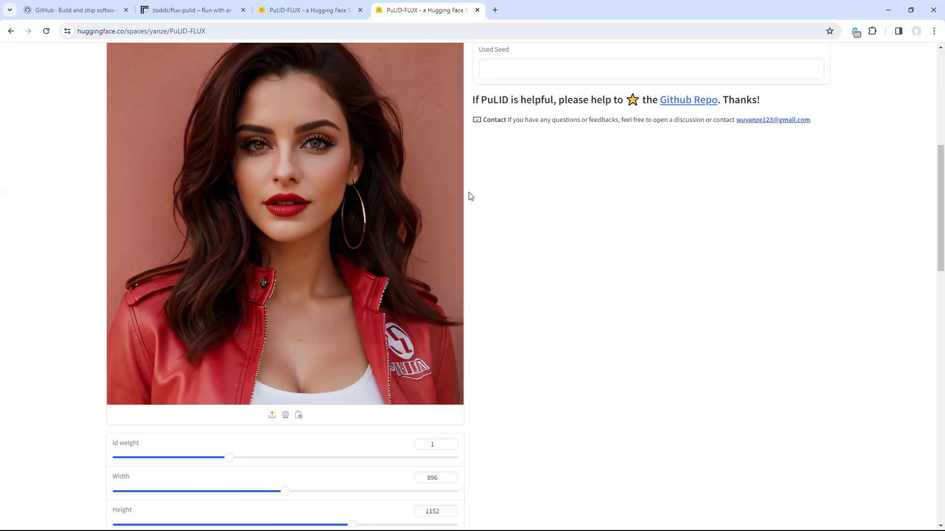
scroll(469, 196, down, 5)
scroll(469, 196, down, 10)
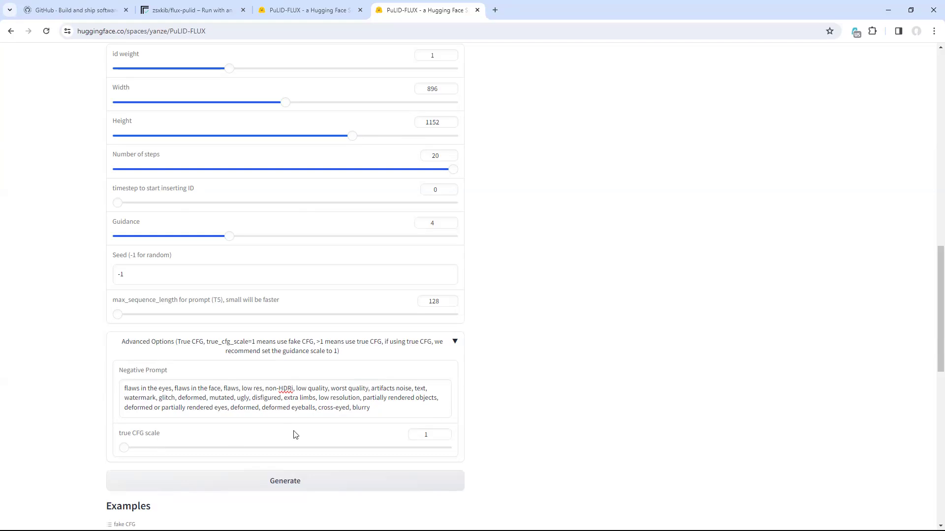
click(295, 486)
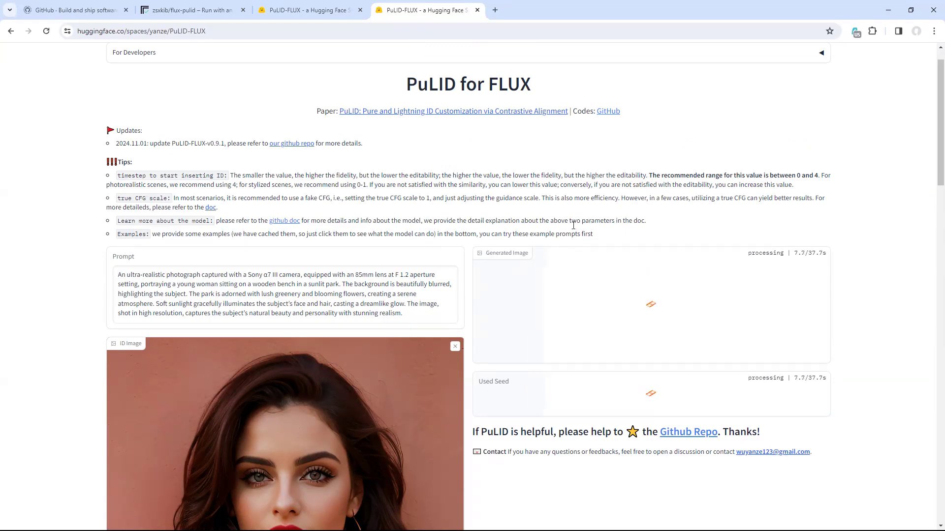
Check the Paris street tab's progress, then return to the park-bench result tab
click(318, 17)
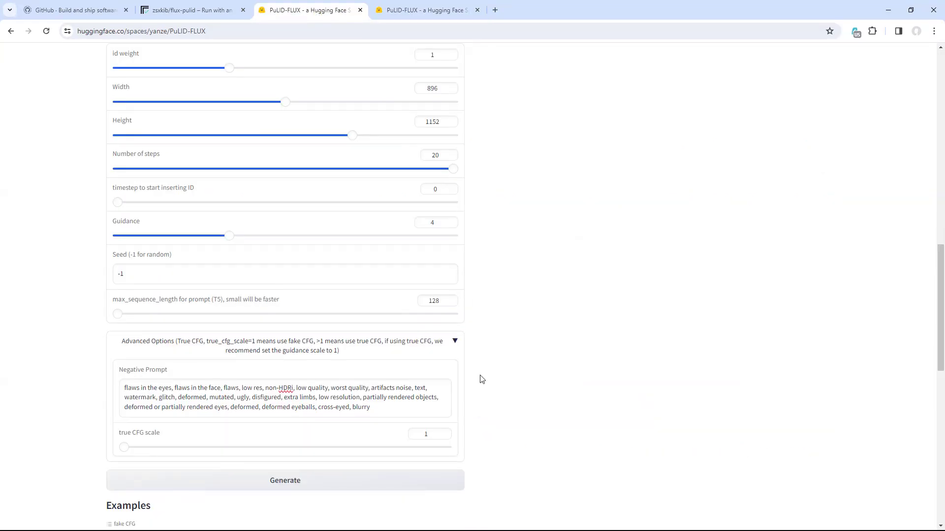
scroll(482, 379, up, 5)
scroll(482, 379, up, 10)
scroll(356, 285, down, 10)
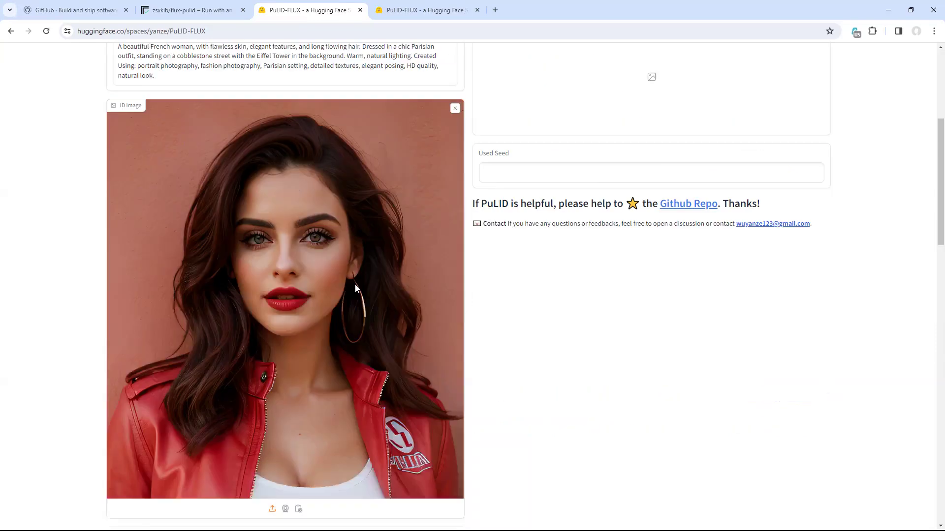
scroll(358, 291, down, 5)
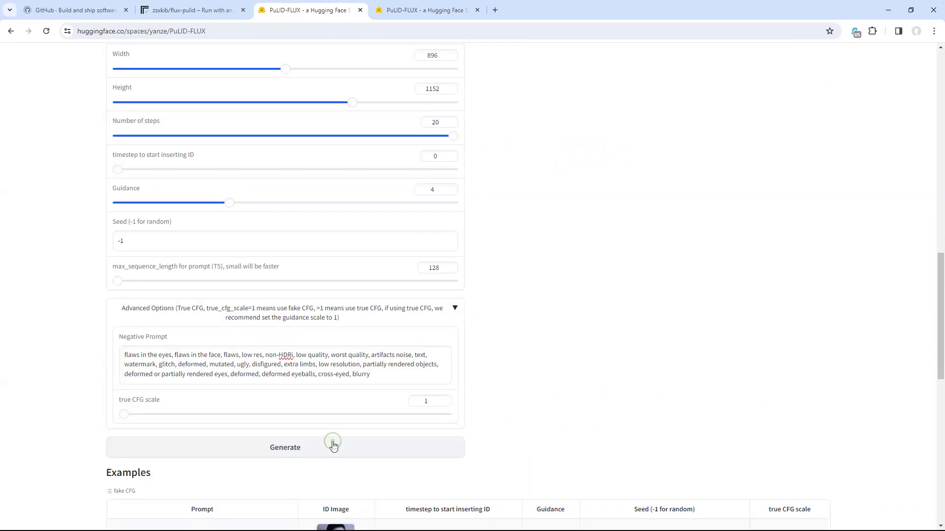
scroll(473, 350, up, 15)
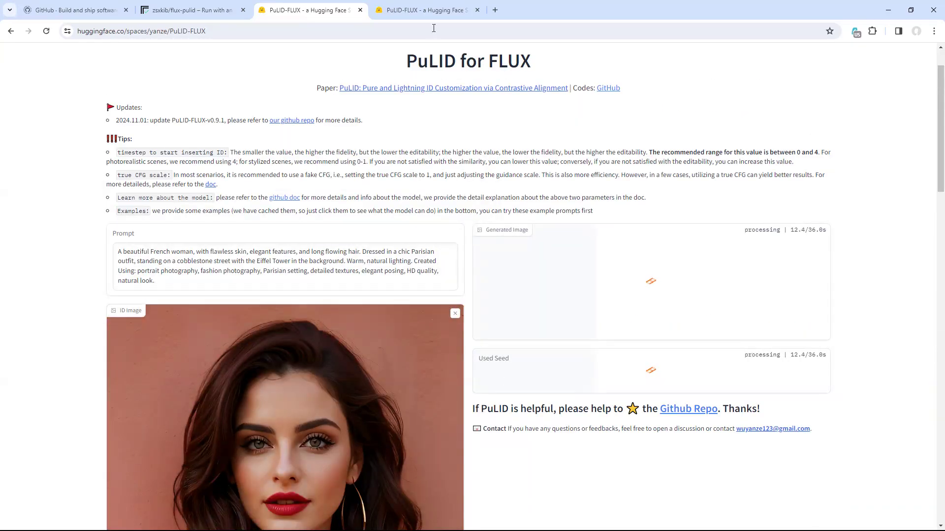
click(433, 10)
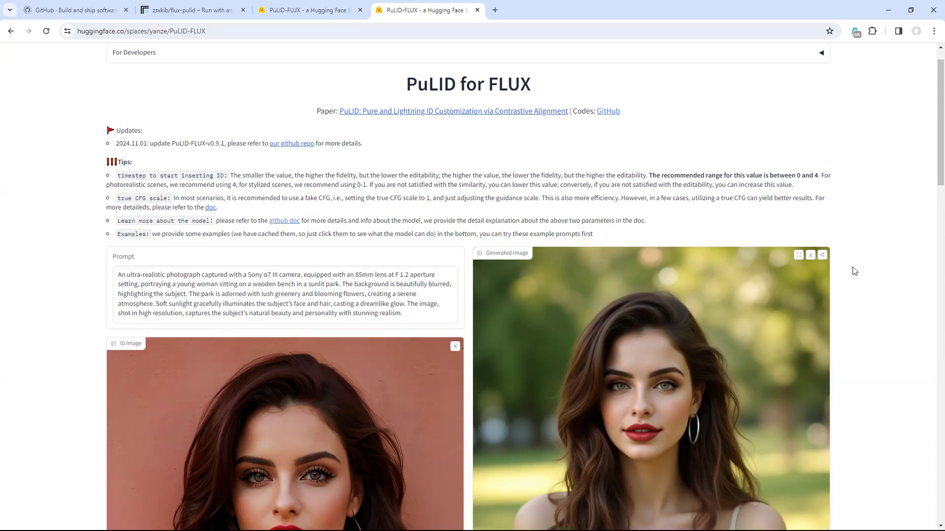
Scroll down to inspect the park-bench image of the woman beside pink flowers
scroll(878, 304, down, 4)
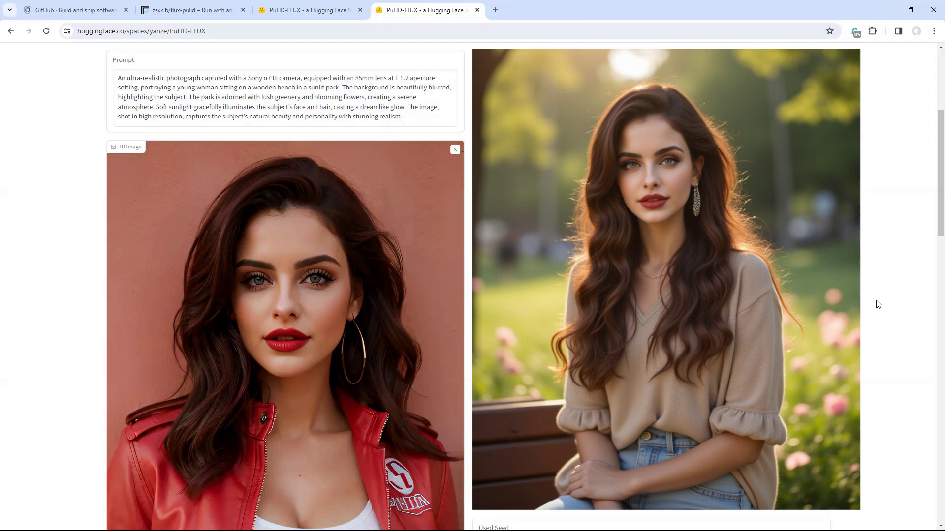
Switch to the other tab and scroll to the snowy mountain result with a cat and 'Hello FLUX' sign
click(320, 10)
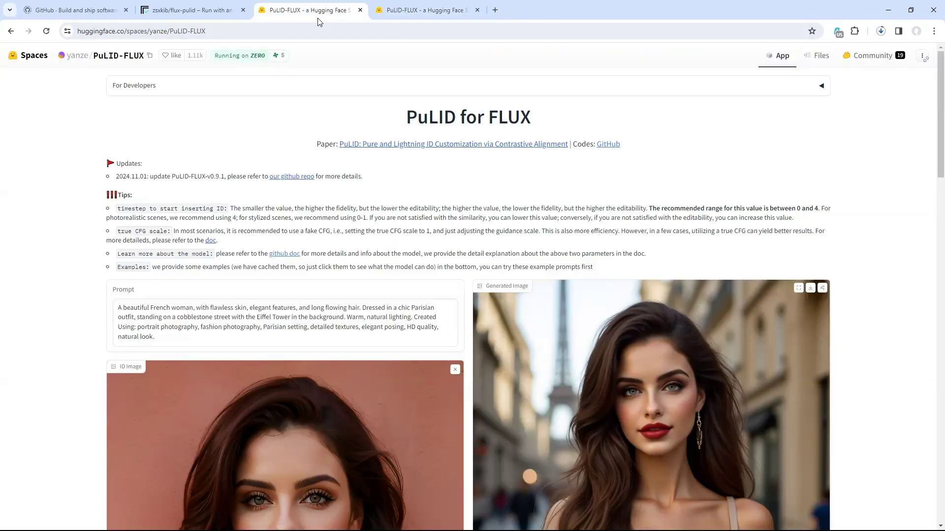
scroll(334, 53, down, 5)
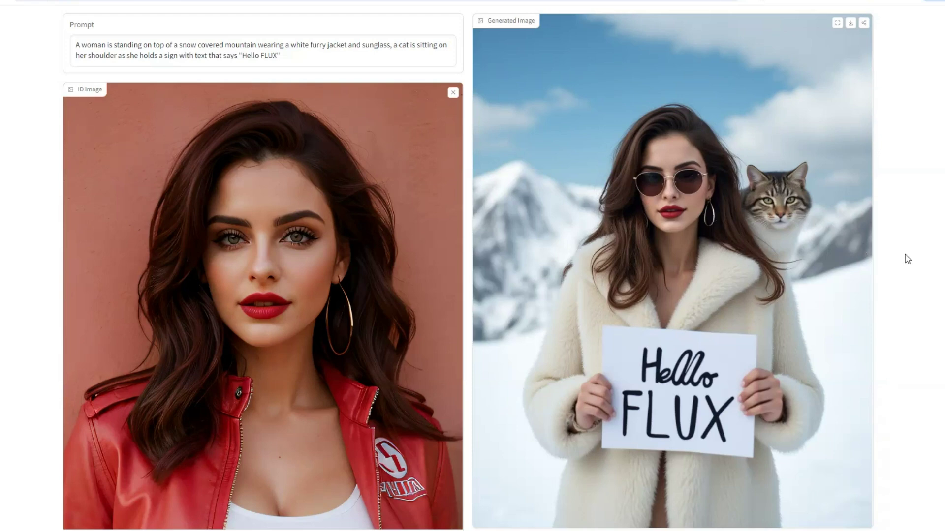
Scroll to view the Amazon forest portrait of the woman in an olive dress
scroll(905, 258, down, 1)
scroll(905, 257, up, 1)
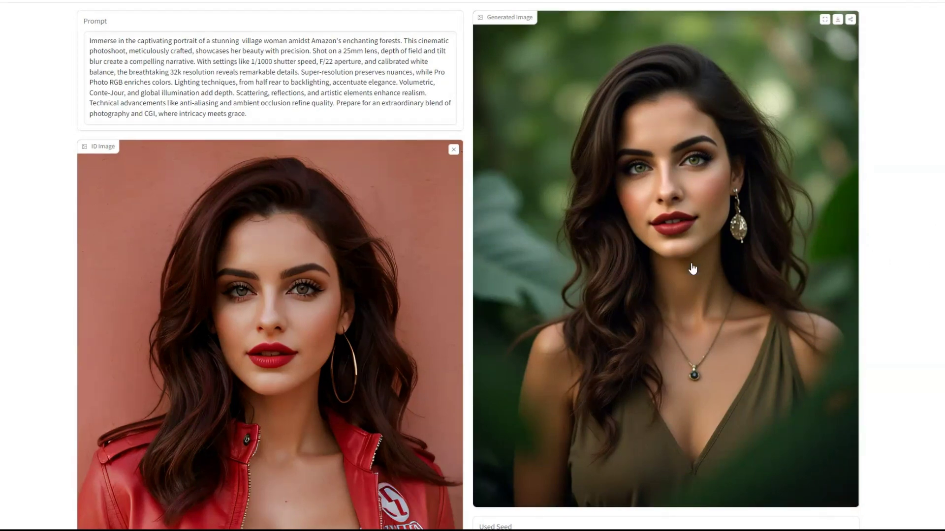
scroll(884, 261, down, 4)
drag(483, 371, 559, 373)
key(ctrl+c)
scroll(626, 379, down, 7)
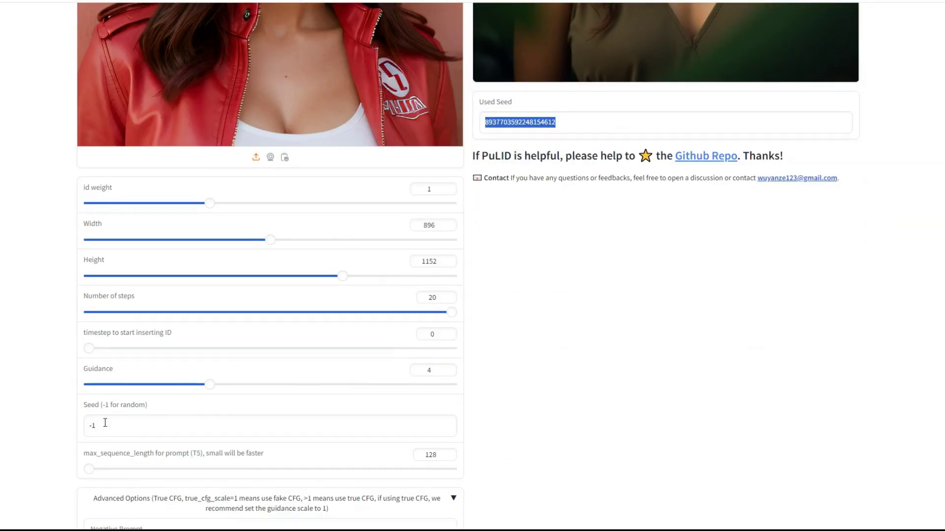
triple_click(99, 356)
key(ctrl+v)
Highlight 'village woman' in the prompt, then clear the prompt and seed selections
scroll(28, 348, up, 7)
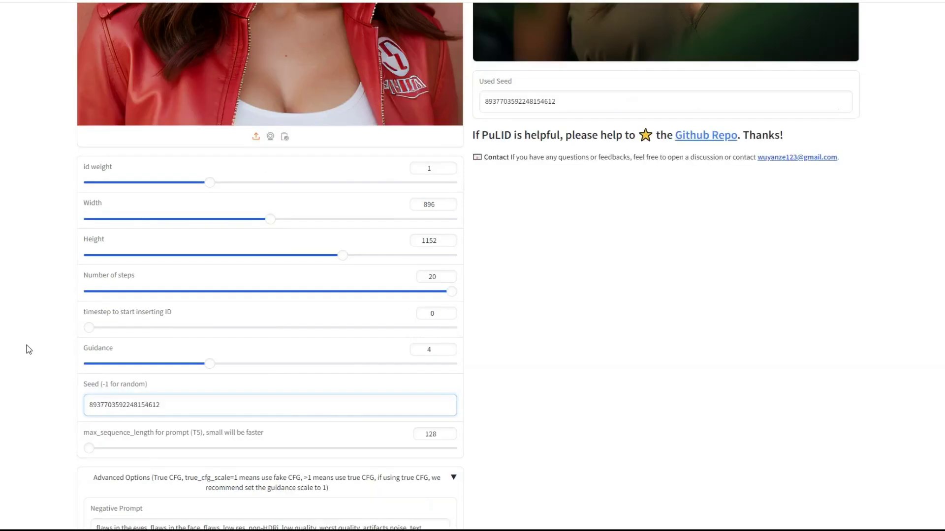
scroll(27, 348, up, 4)
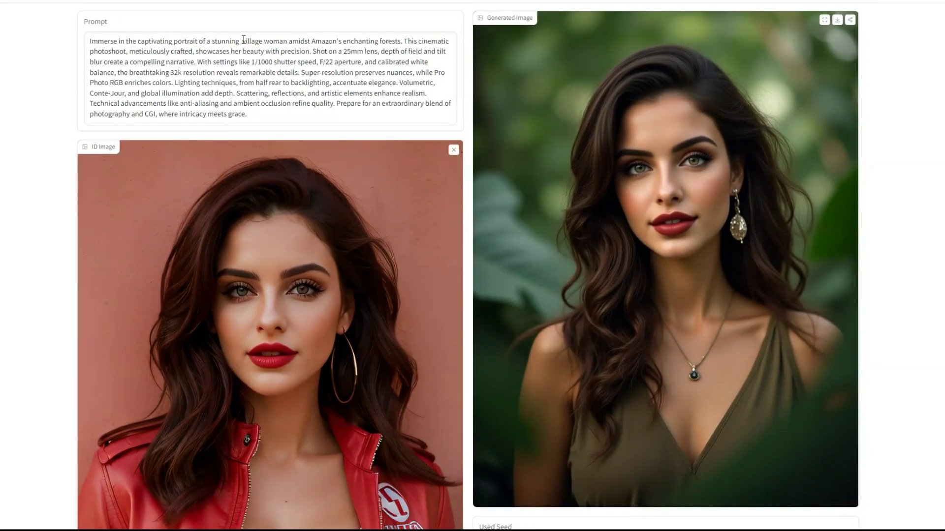
drag(243, 38, 288, 40)
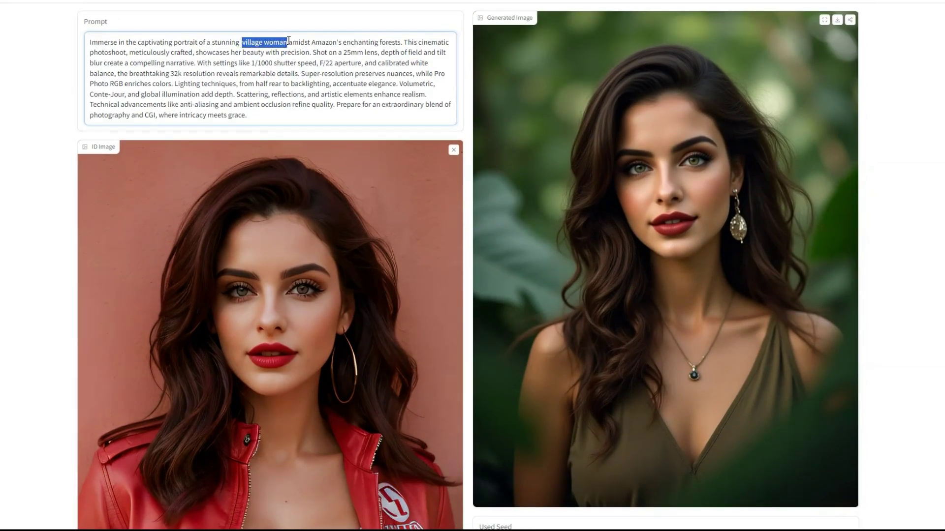
click(279, 66)
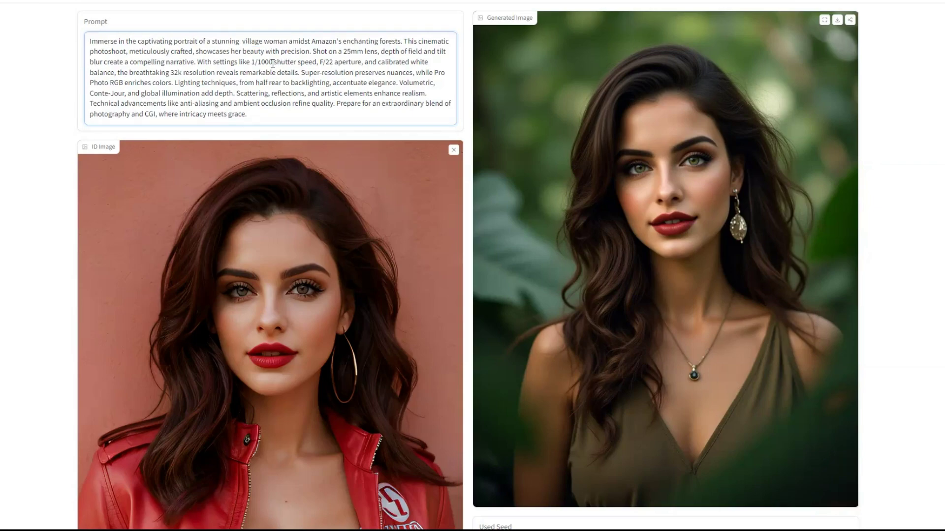
scroll(48, 129, down, 8)
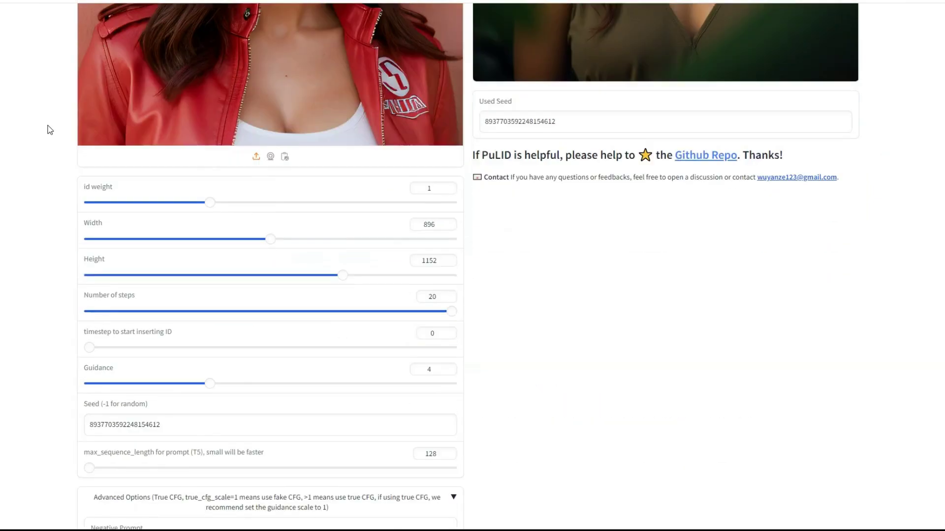
scroll(49, 129, down, 3)
drag(171, 285, 48, 276)
click(47, 276)
scroll(48, 275, up, 2)
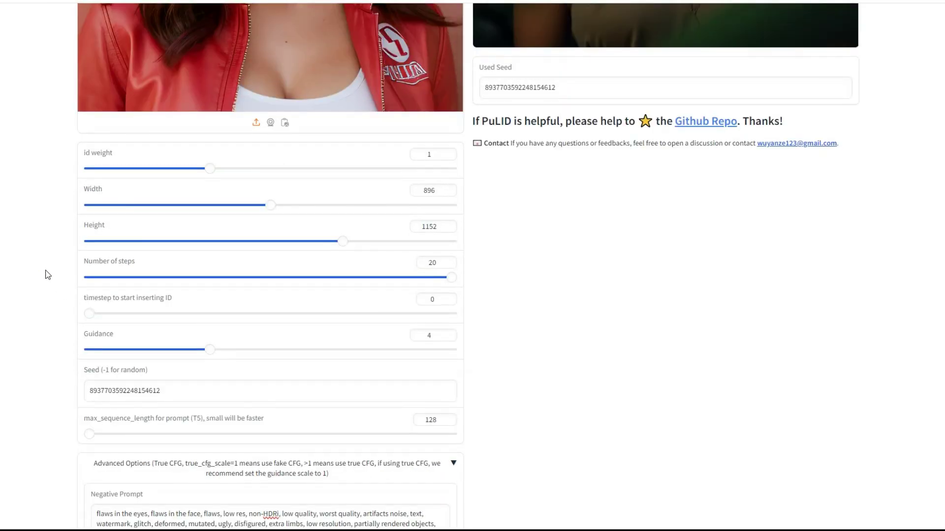